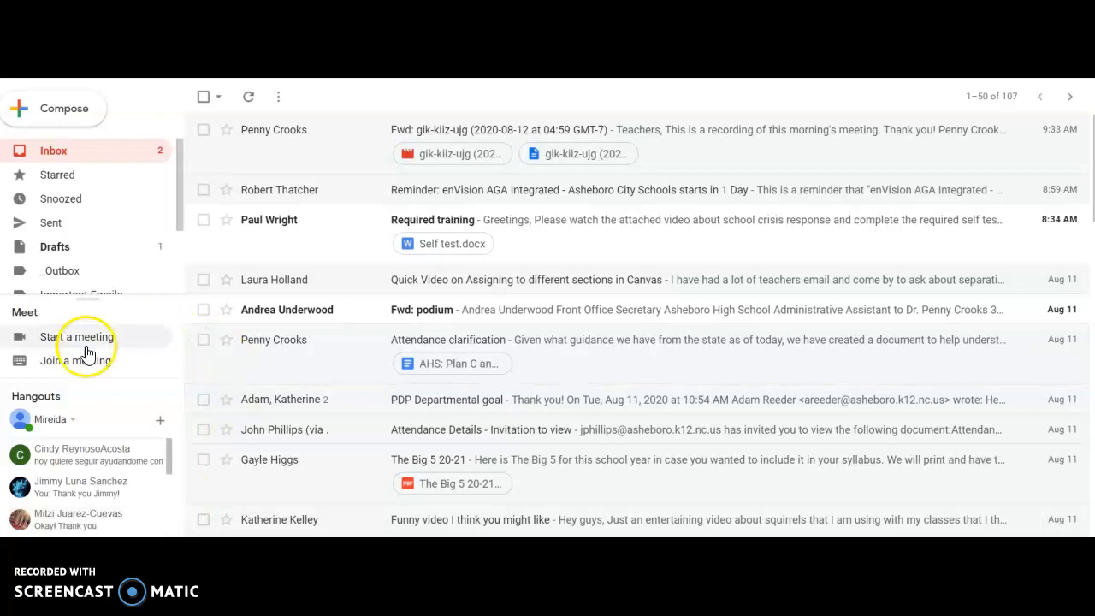
- Start a new email in the enlarged compose window and address it to the suggested AHS mathematics teacher contact
click(53, 119)
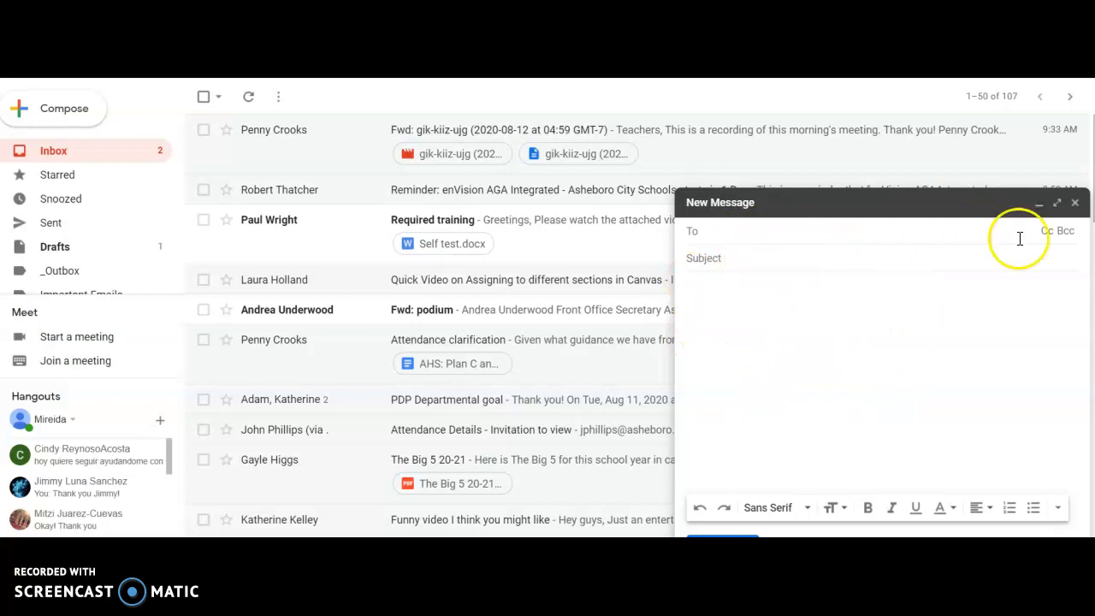
click(1059, 205)
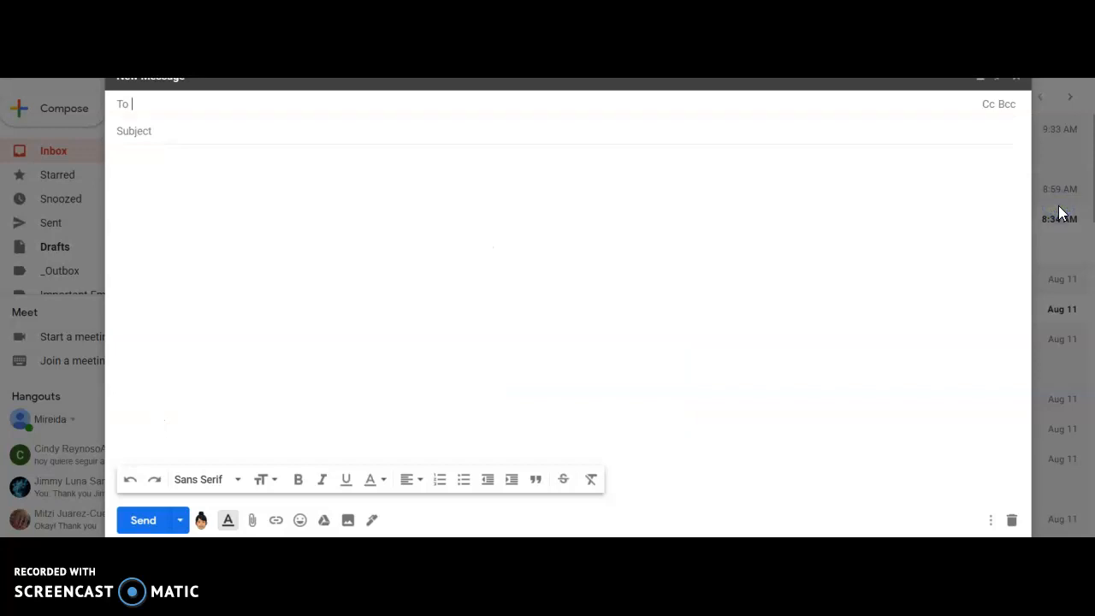
click(472, 111)
text(mco)
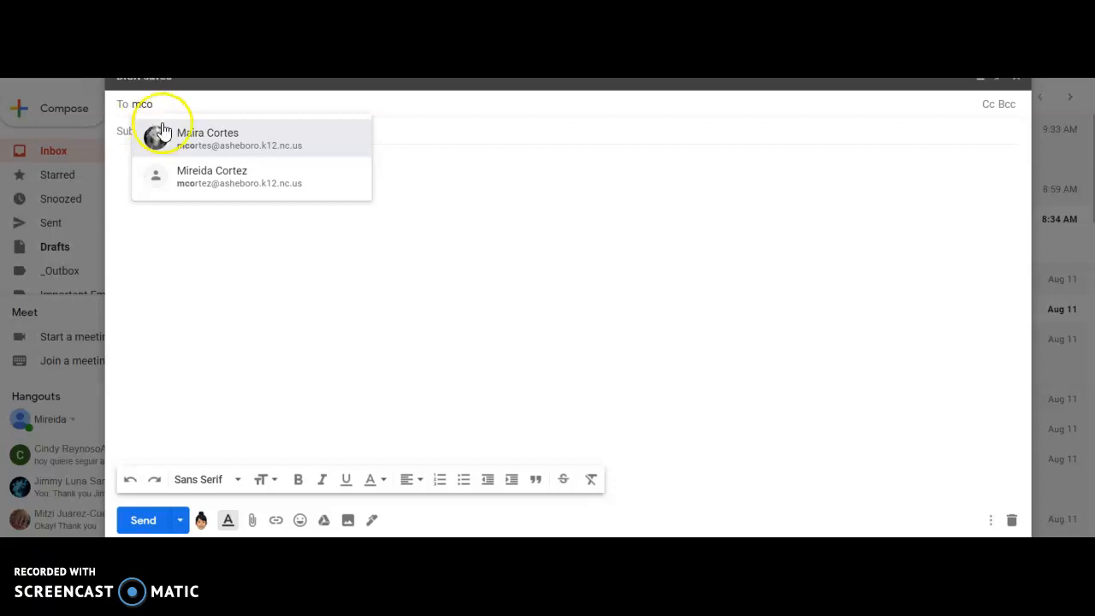
mouse_move(178, 144)
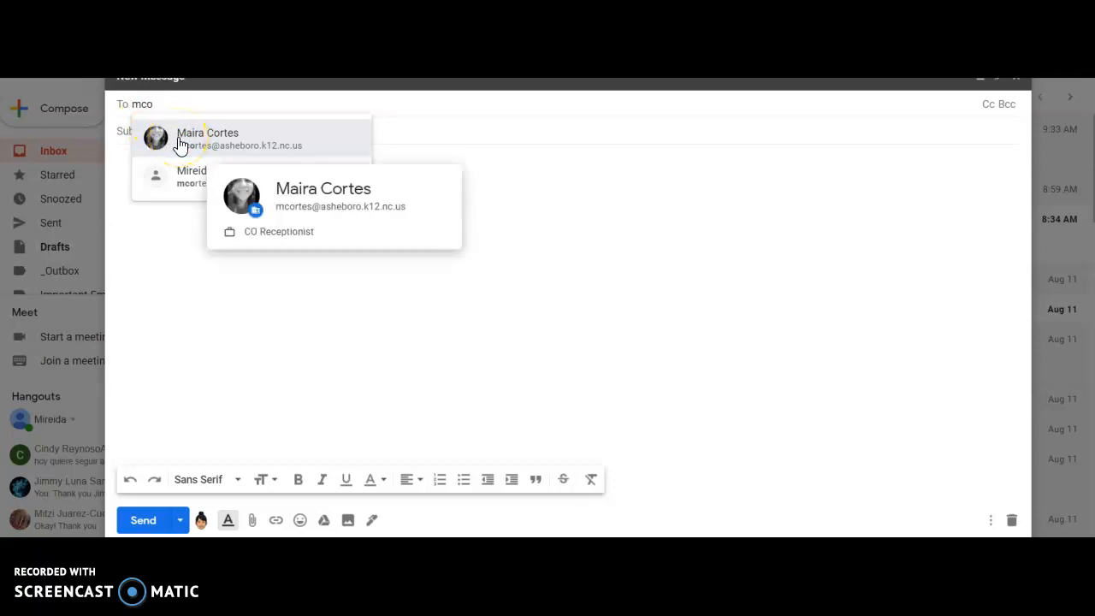
mouse_move(179, 180)
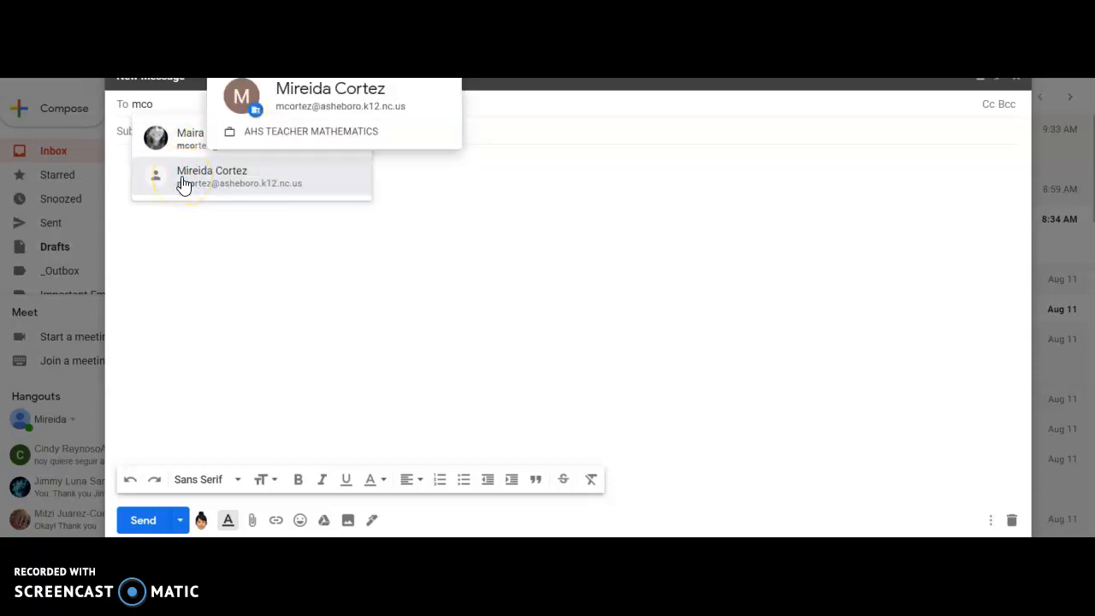
click(183, 183)
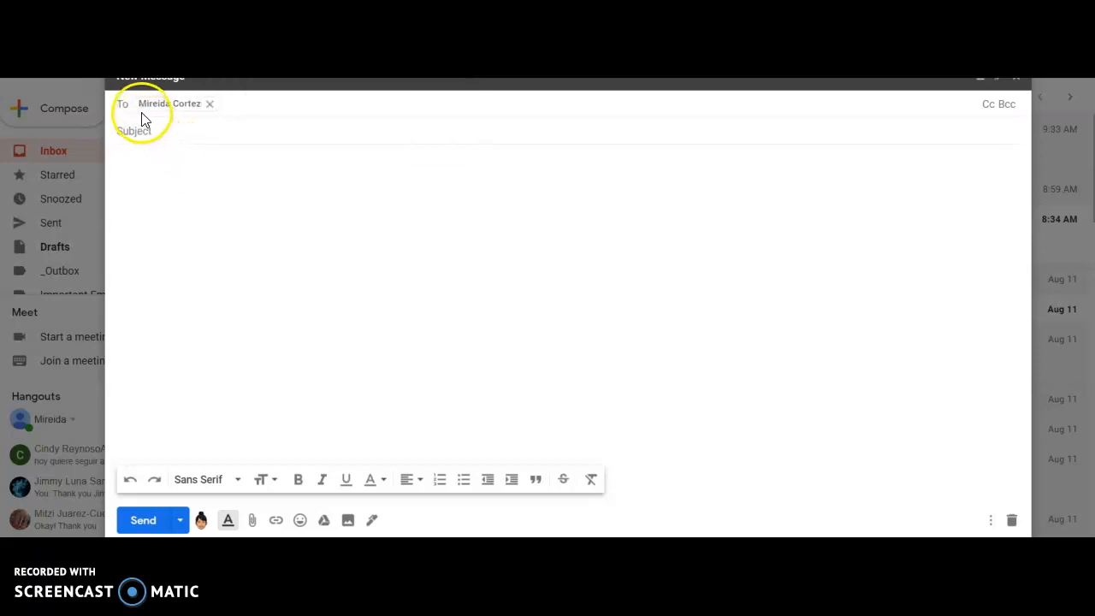
- Enter "Math 3 Honors: Question about Syllabus" as the email's subject
click(139, 130)
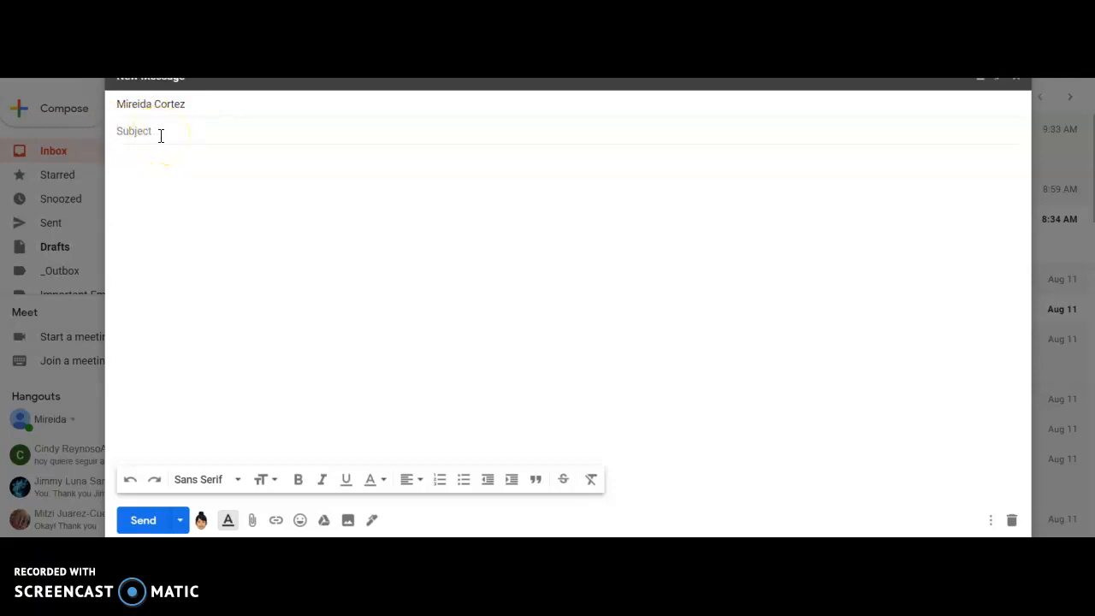
text(Math 3 Honors: Question about Syllabus)
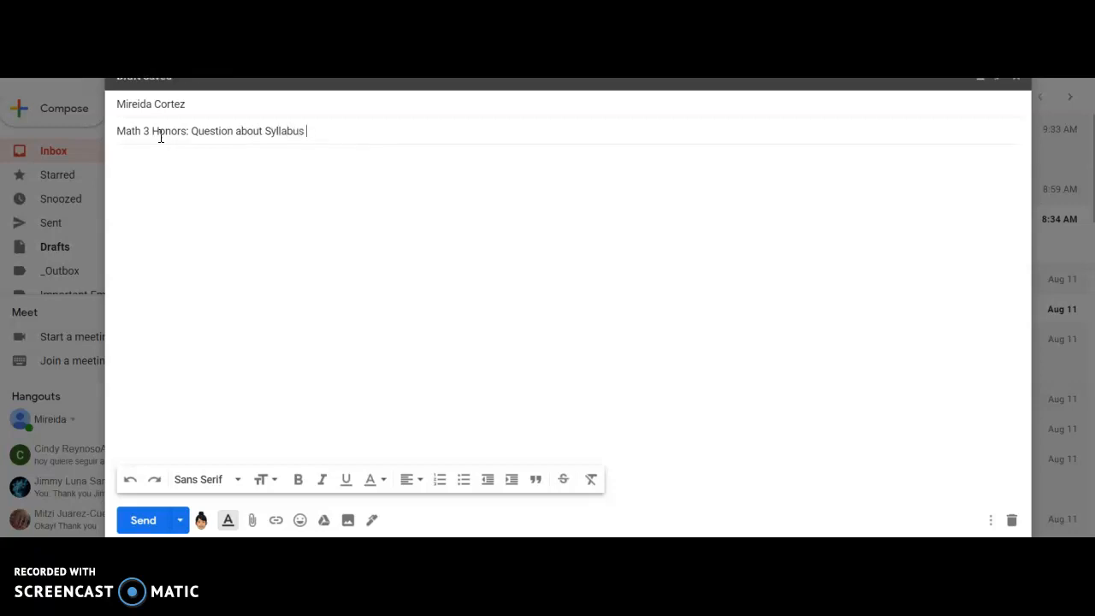
- Replace the subject's wording after "Math 3 Honors:" with "Tutoring Questions" and highlight the subject's two parts
key(BackSpace)
key(BackSpace)
key(BackSpace)
key(BackSpace)
key(BackSpace)
key(BackSpace)
key(BackSpace)
key(BackSpace)
key(BackSpace)
key(BackSpace)
key(BackSpace)
key(BackSpace)
key(BackSpace)
key(BackSpace)
key(BackSpace)
key(BackSpace)
key(BackSpace)
key(BackSpace)
key(BackSpace)
key(BackSpace)
key(BackSpace)
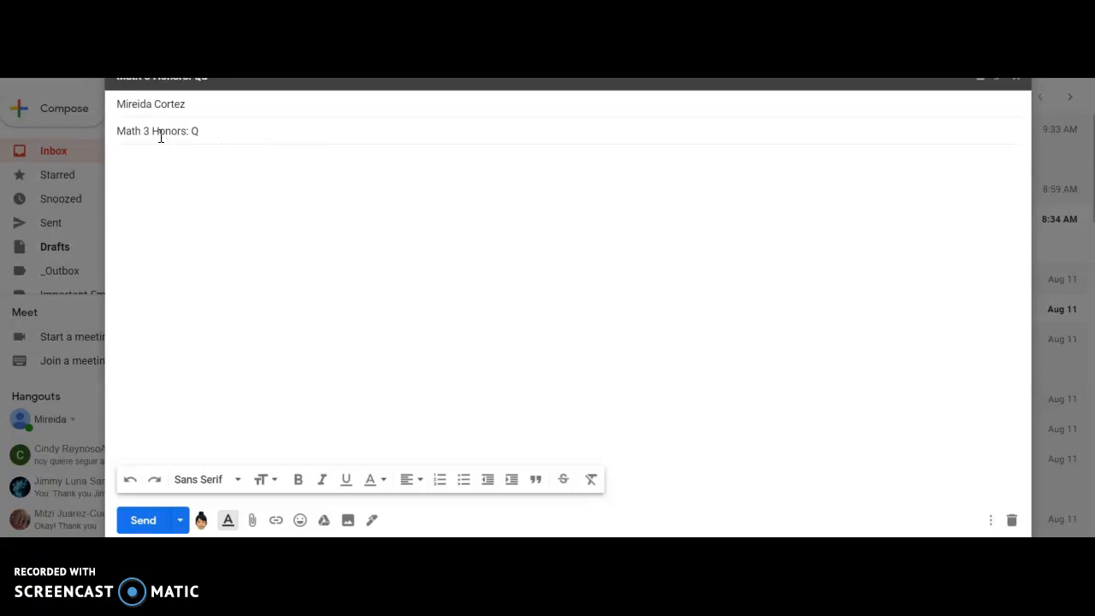
text(Tutoring Questions)
click(195, 126)
drag(186, 130, 120, 127)
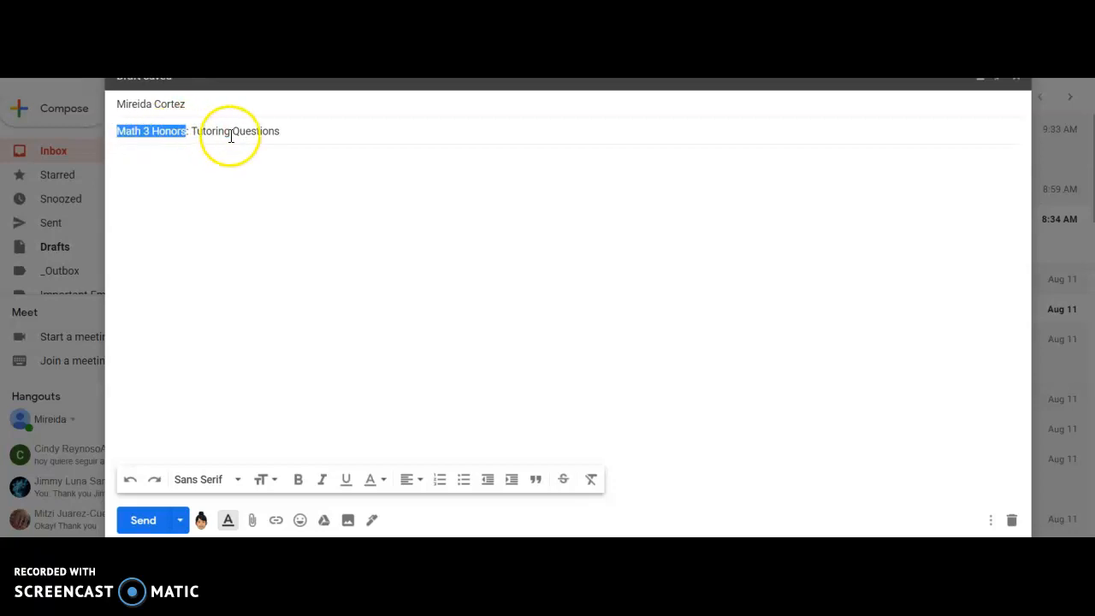
click(282, 135)
drag(282, 135, 206, 133)
click(162, 181)
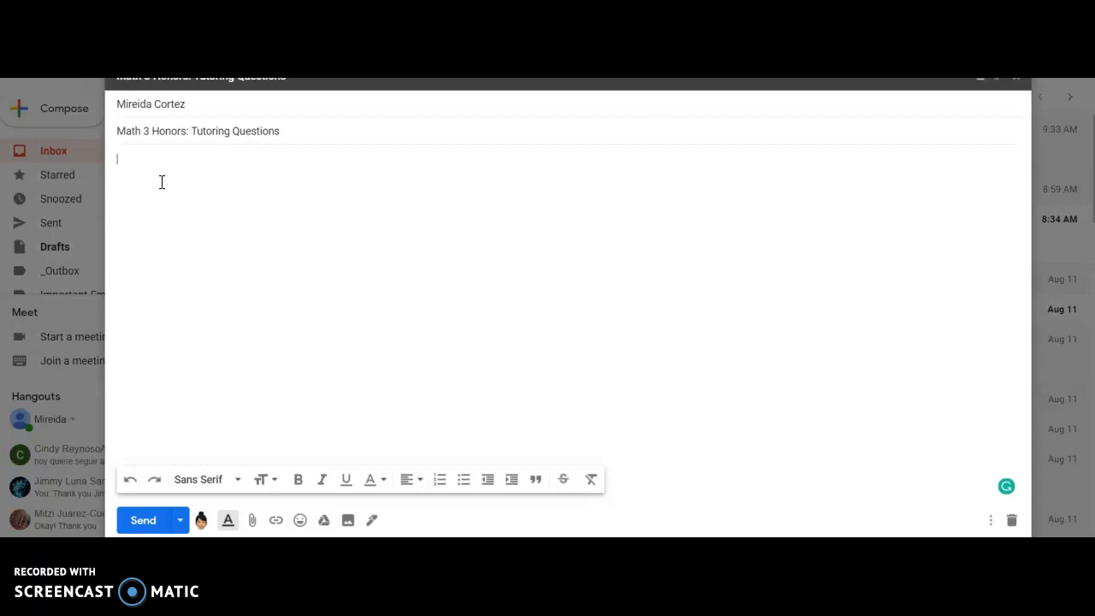
text(I need)
key(BackSpace)
key(BackSpace)
key(BackSpace)
key(BackSpace)
key(BackSpace)
key(BackSpace)
text(Ms. Cortez, Good Afternoon)
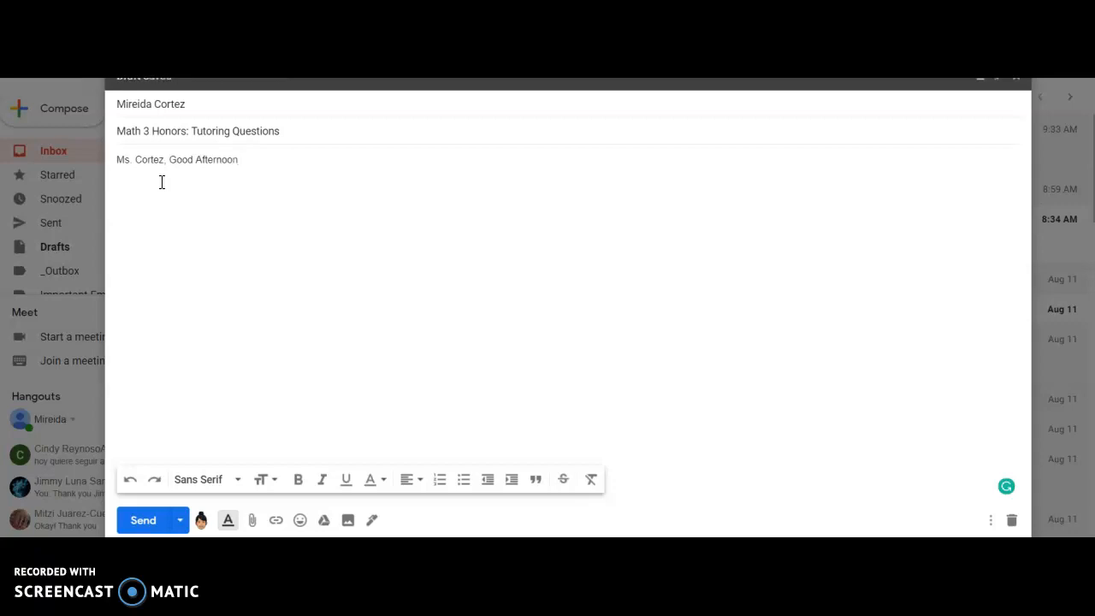
key(ctrl+BackSpace)
key(ctrl+BackSpace)
key(ctrl+BackSpace)
key(ctrl+BackSpace)
- Write the placeholder greeting "Address the person," in the email body, followed by a blank line
click(177, 172)
text(Address the person,)
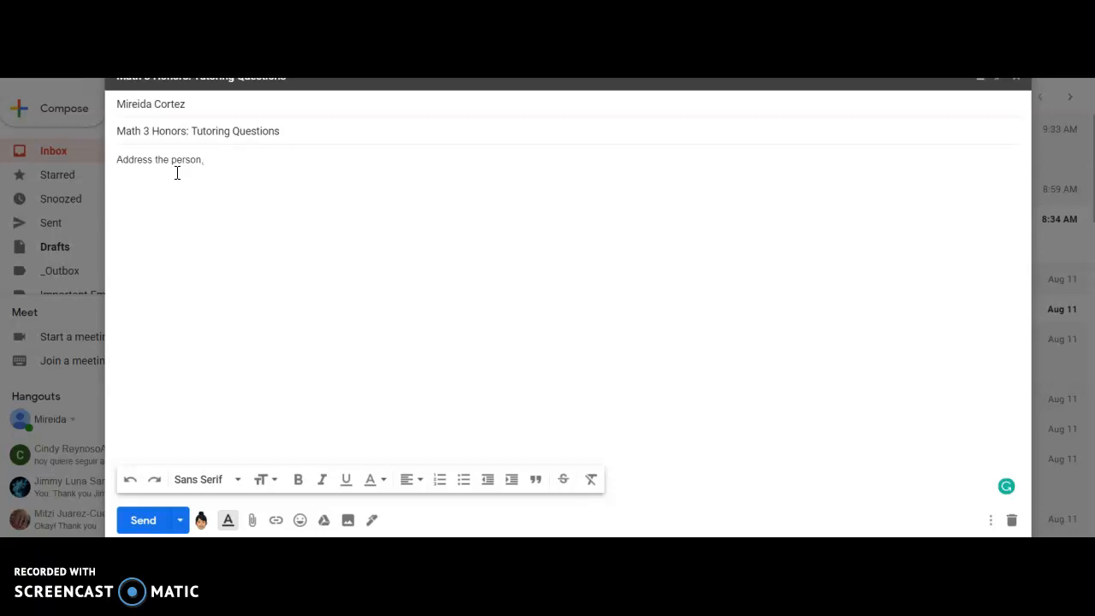
key(Return)
key(Return)
- Write the placeholder request line "I need... blah" below the greeting
text(I need ... b)
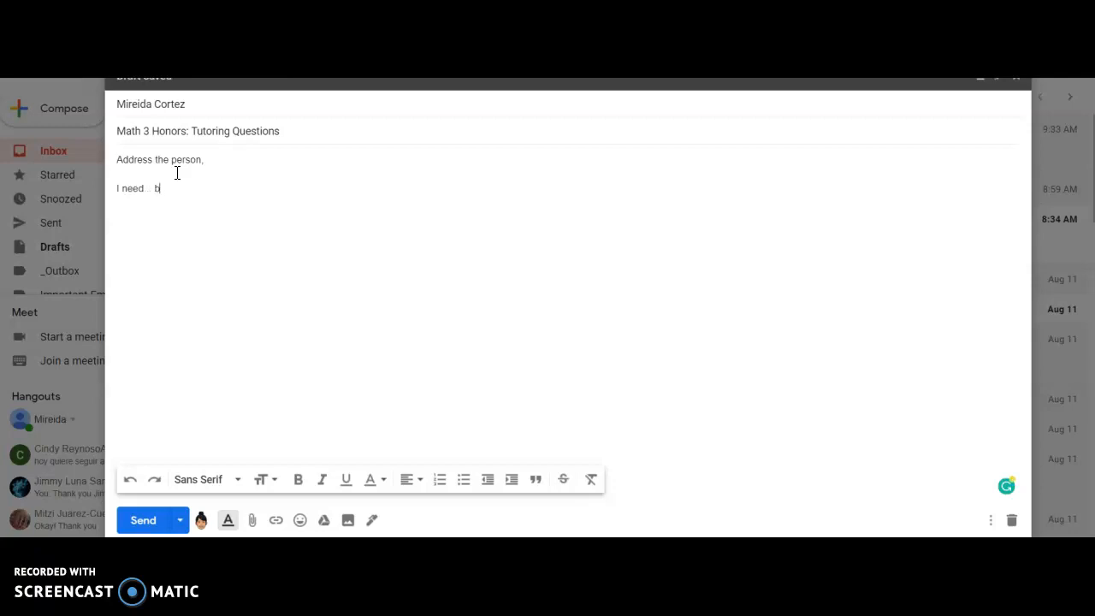
text(lah bllah.)
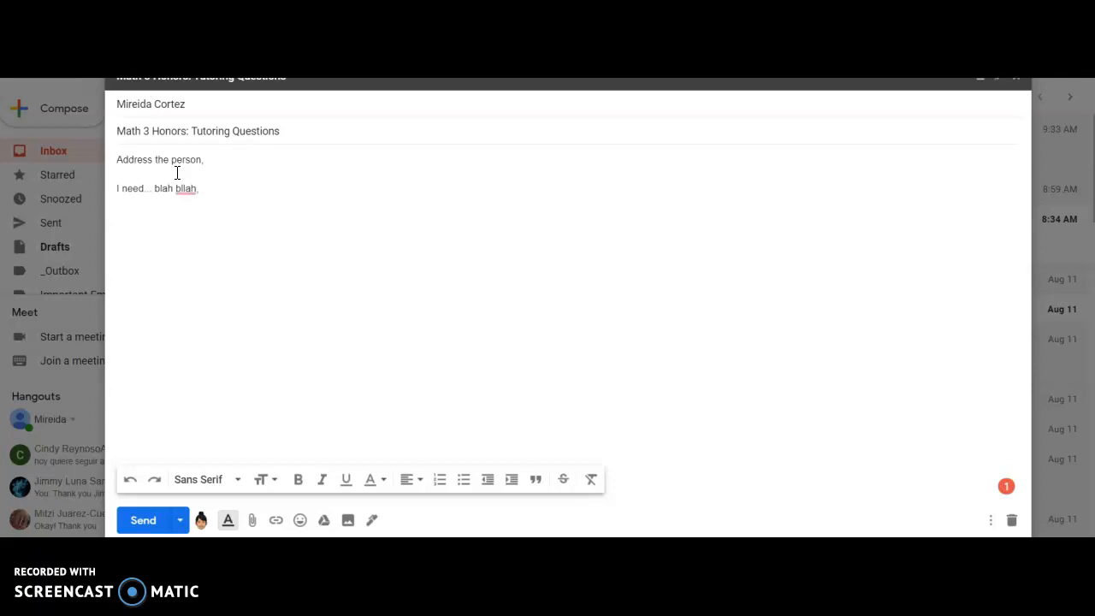
key(BackSpace)
key(BackSpace)
key(BackSpace)
key(BackSpace)
key(BackSpace)
- Add the reminder lines "DO NOT USE CAPS" and "Emojis" below the request line
key(Return)
text(DO NOT USE CAPS)
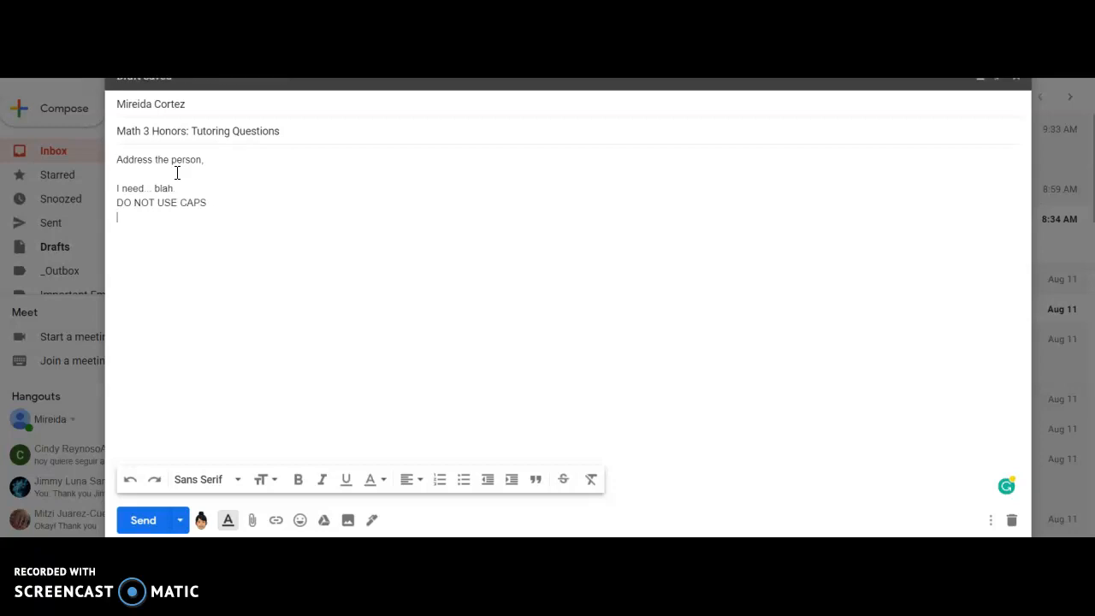
text(Emojis)
key(Return)
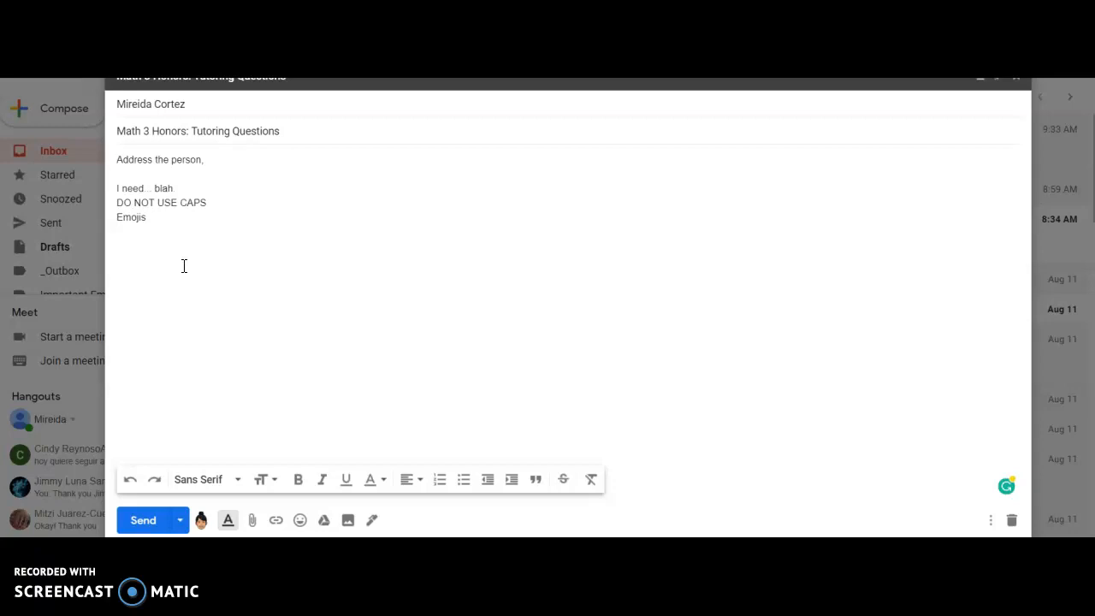
- Add the closing "Thank you," below the reminder lines, followed by a blank line for the signature
click(176, 255)
text(Thank you,)
key(Return)
key(Return)
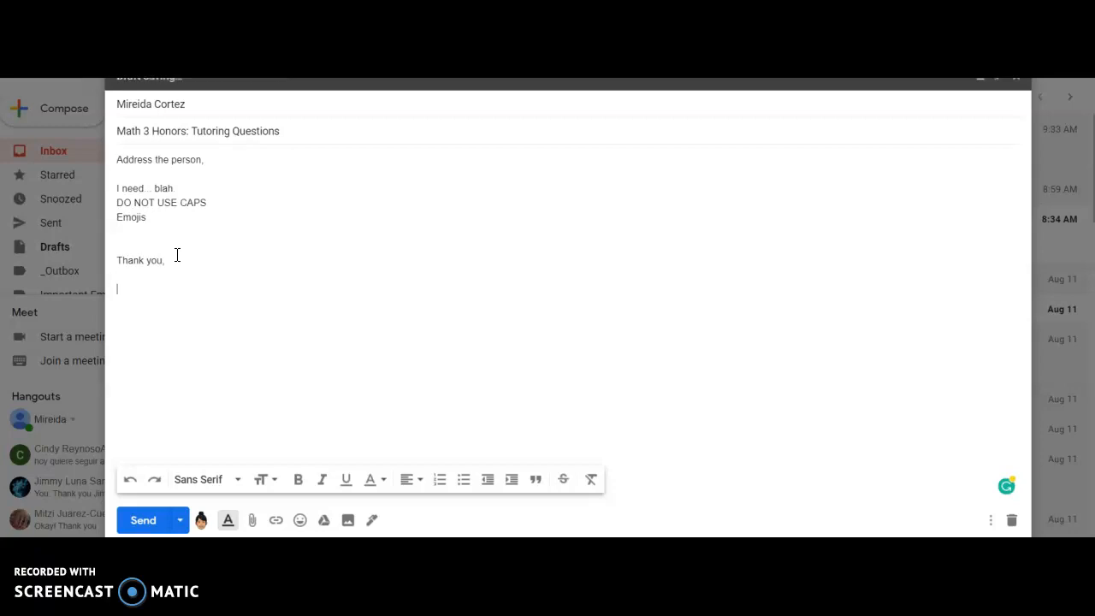
text(MIreida)
click(222, 165)
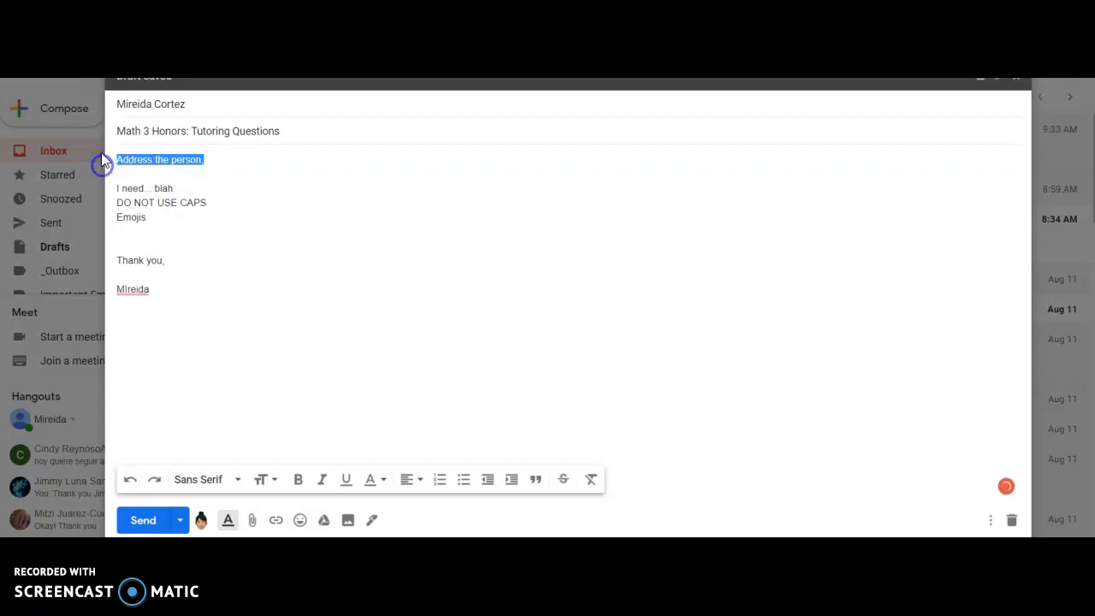
drag(193, 188, 105, 197)
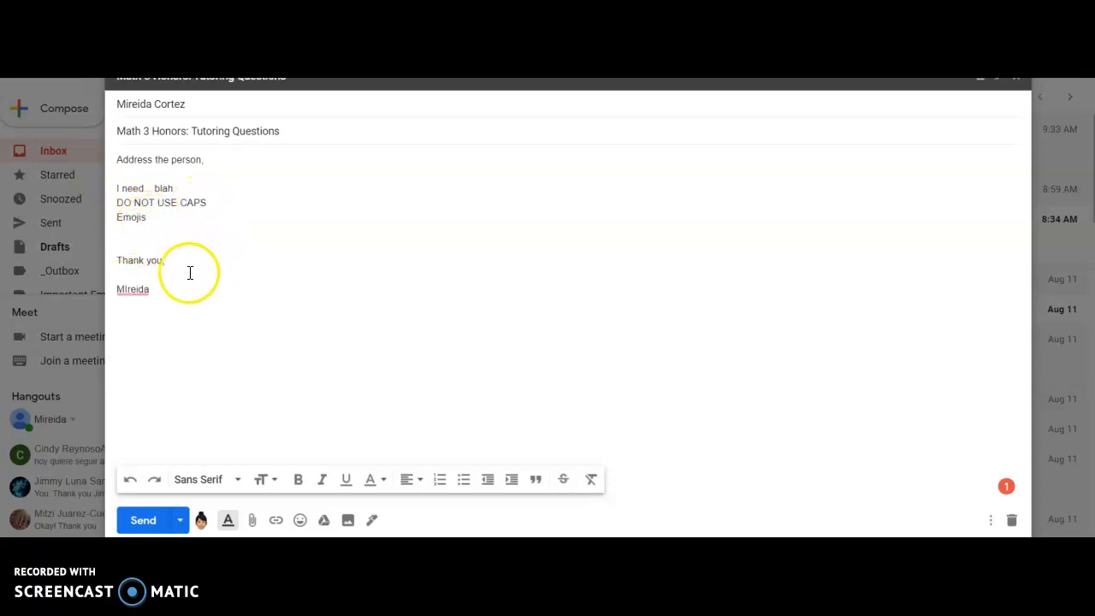
double_click(122, 291)
key(BackSpace)
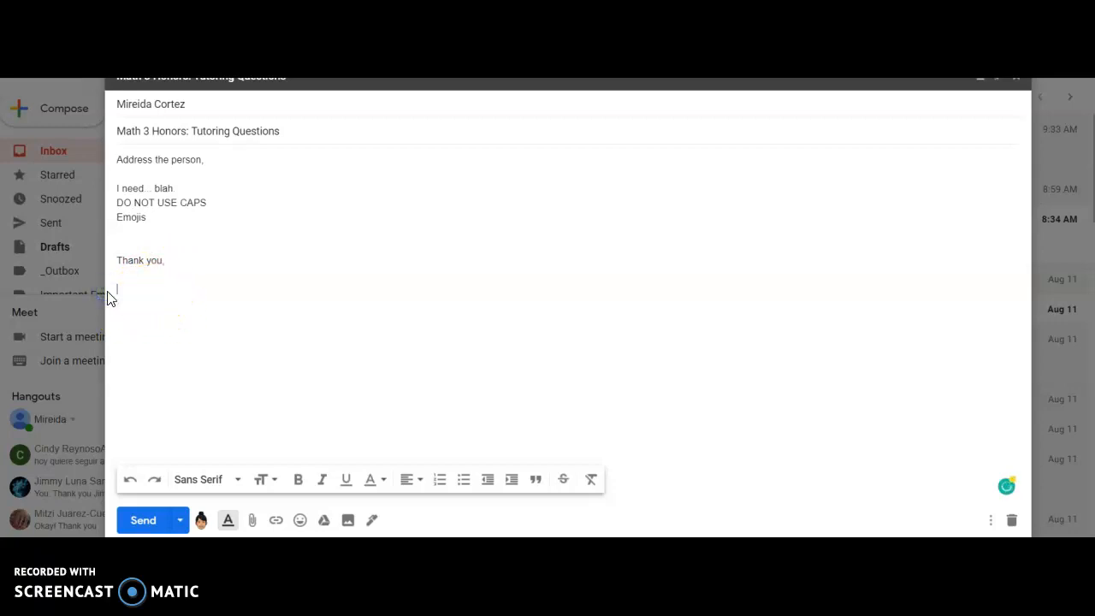